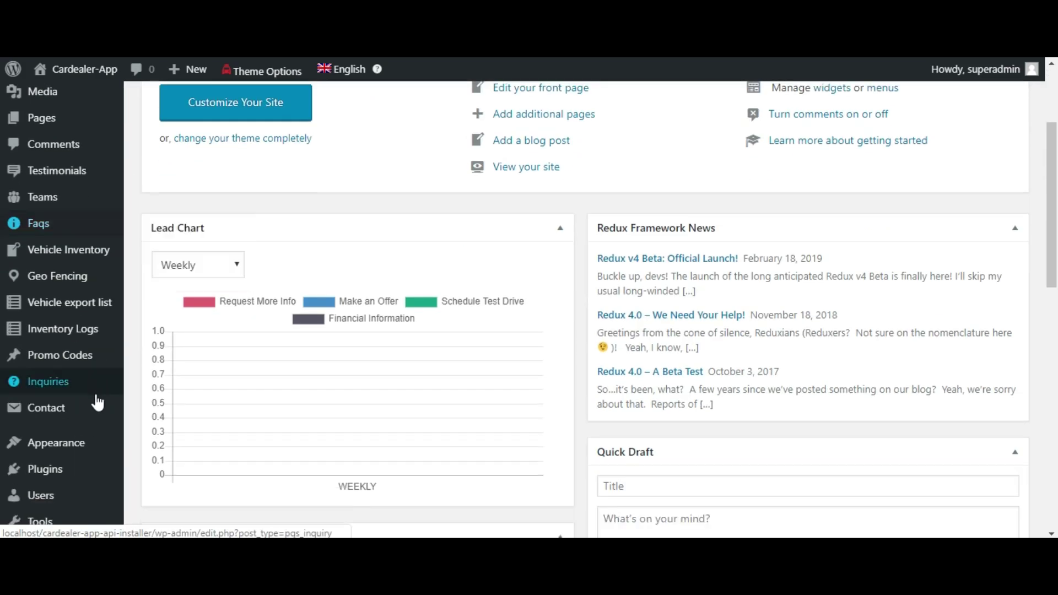
pyautogui.scroll(-1, 97, 403)
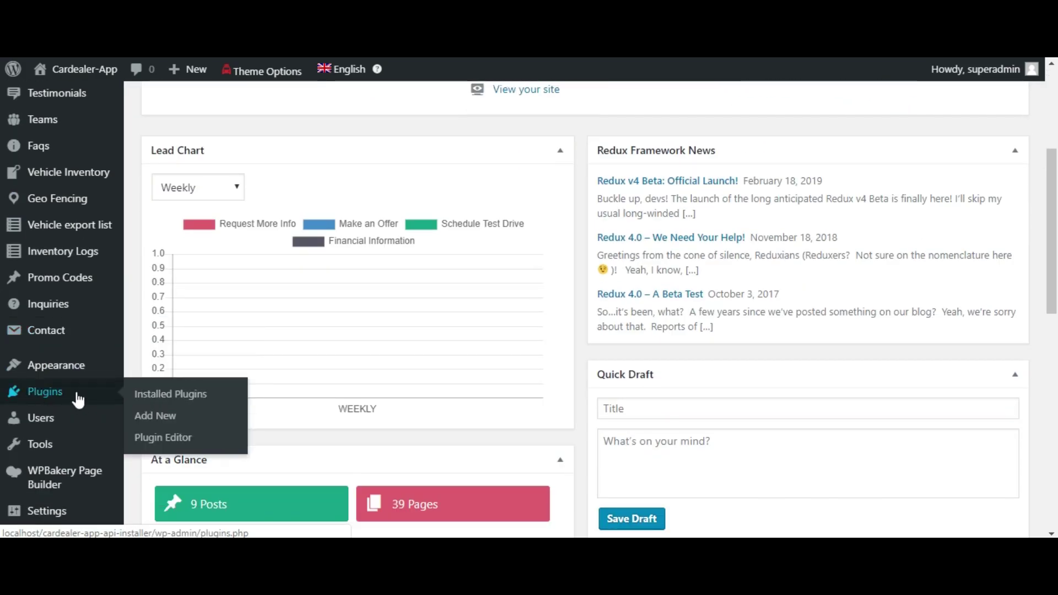
# Go to the Installed Plugins list from the admin sidebar
pyautogui.click(188, 403)
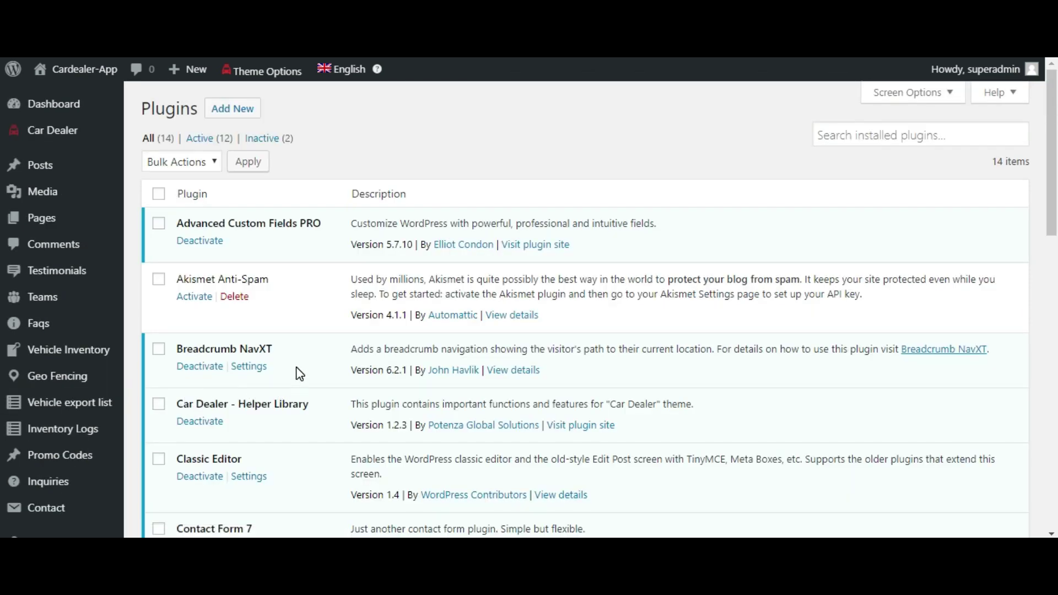
# Upload pgs-cardealer-api.zip via Add New > Upload Plugin and install it
pyautogui.click(240, 113)
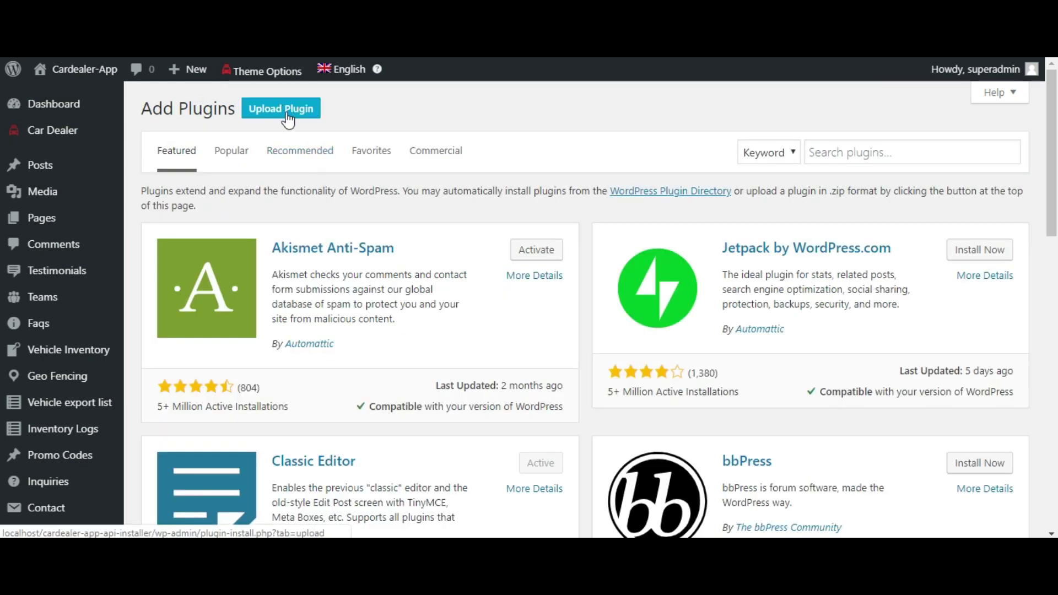
pyautogui.click(281, 117)
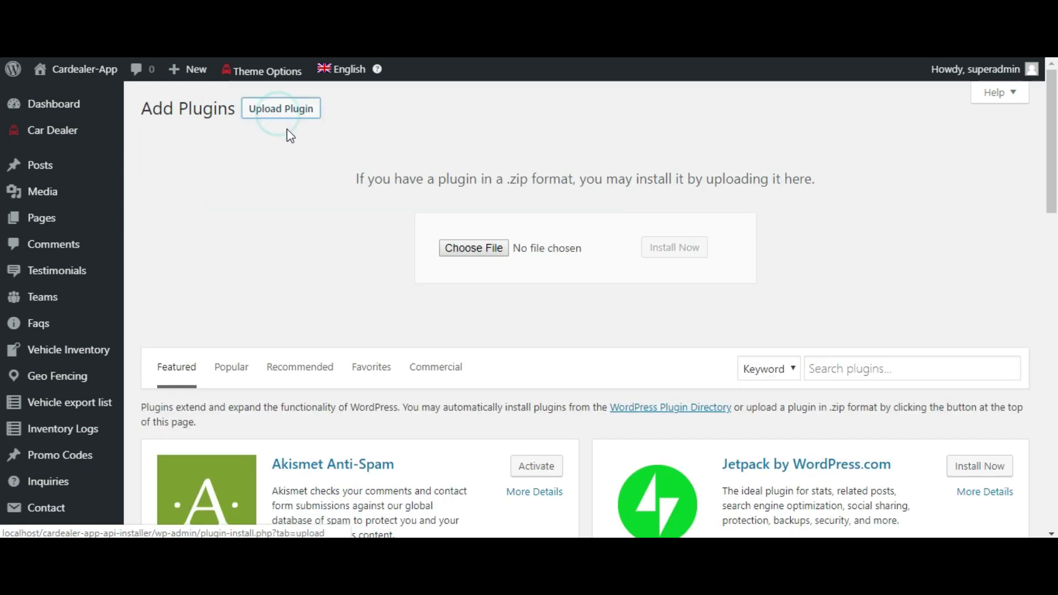
pyautogui.click(473, 249)
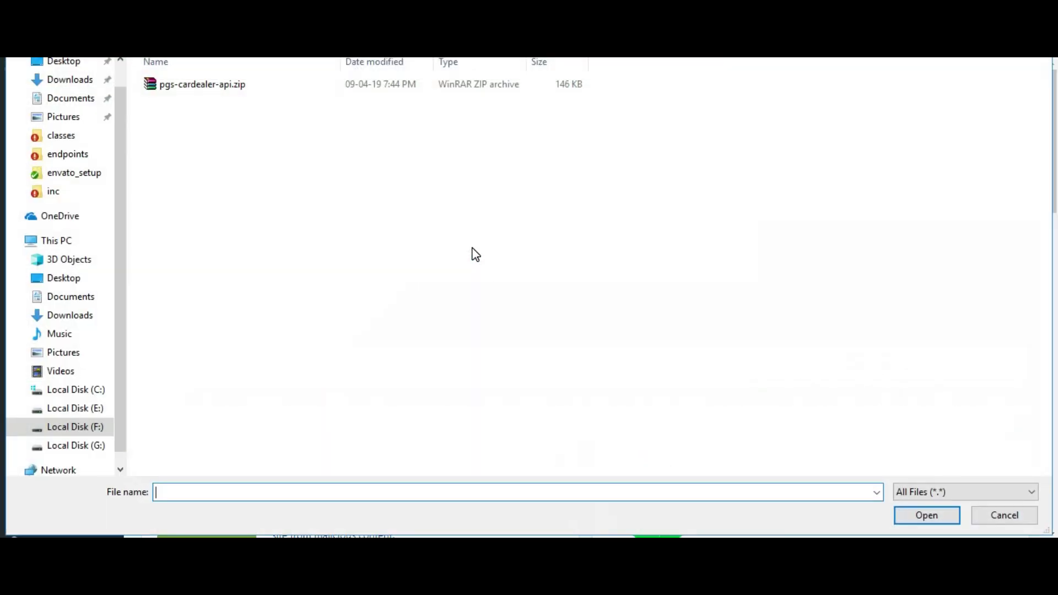
pyautogui.click(221, 88)
pyautogui.click(926, 514)
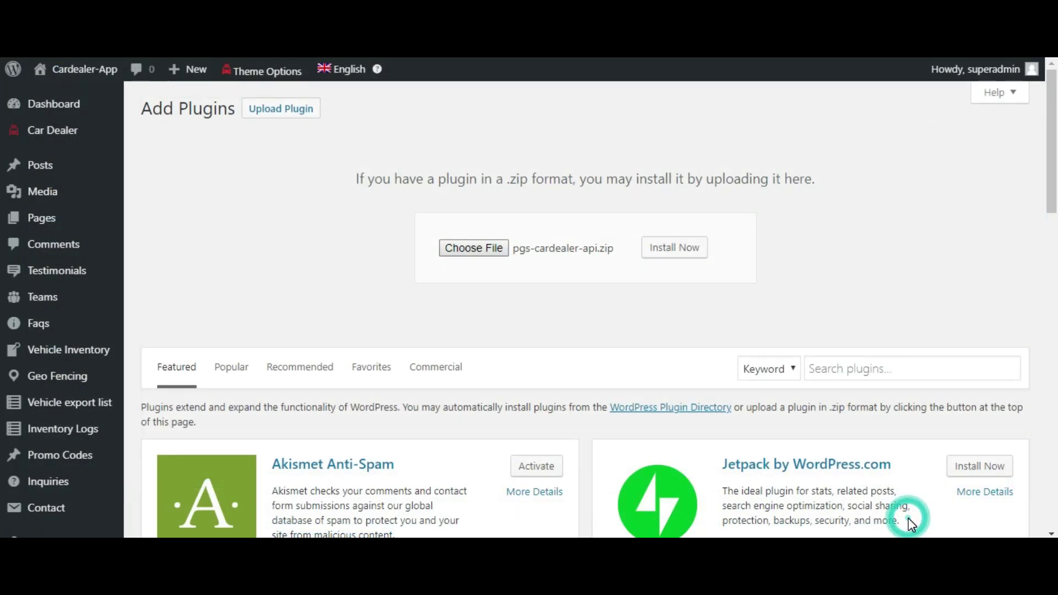
pyautogui.click(672, 252)
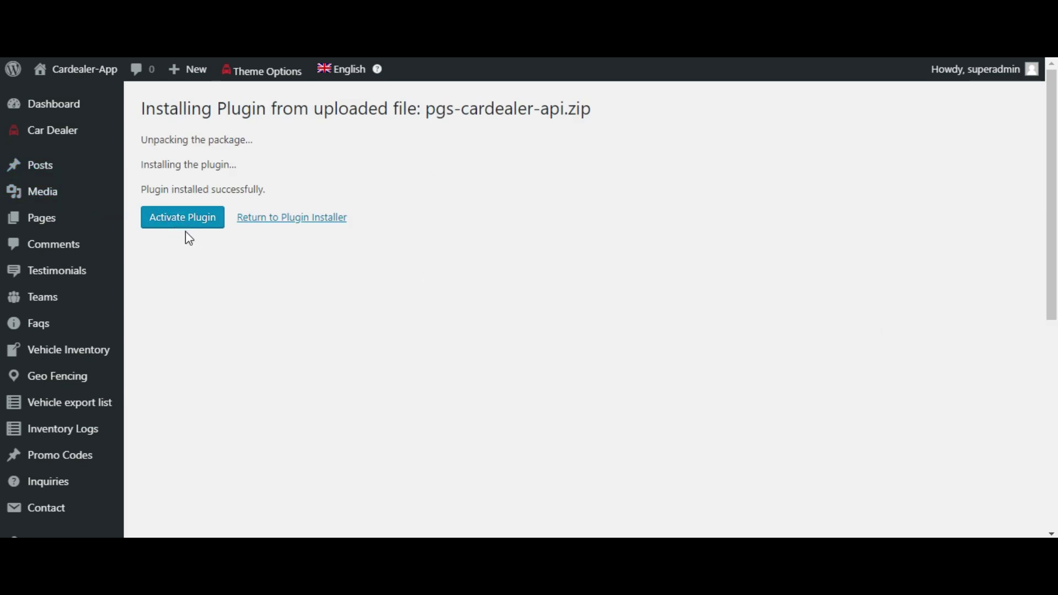
# Activate the freshly installed PGS CarDealer API plugin
pyautogui.click(183, 216)
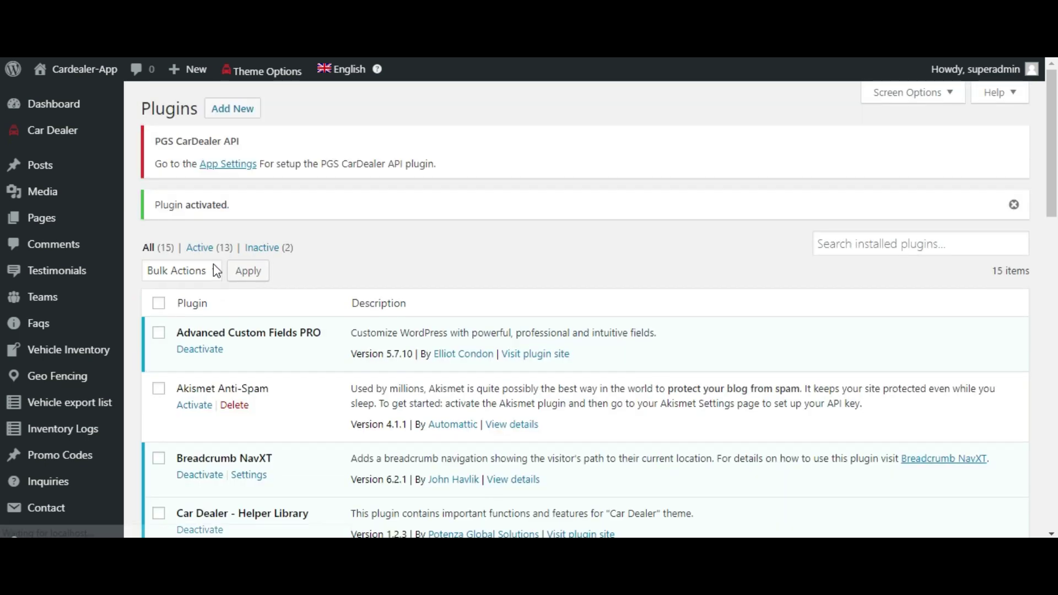
# Enter the saved Android purchase code in App Settings and run Check to verify it
pyautogui.click(239, 170)
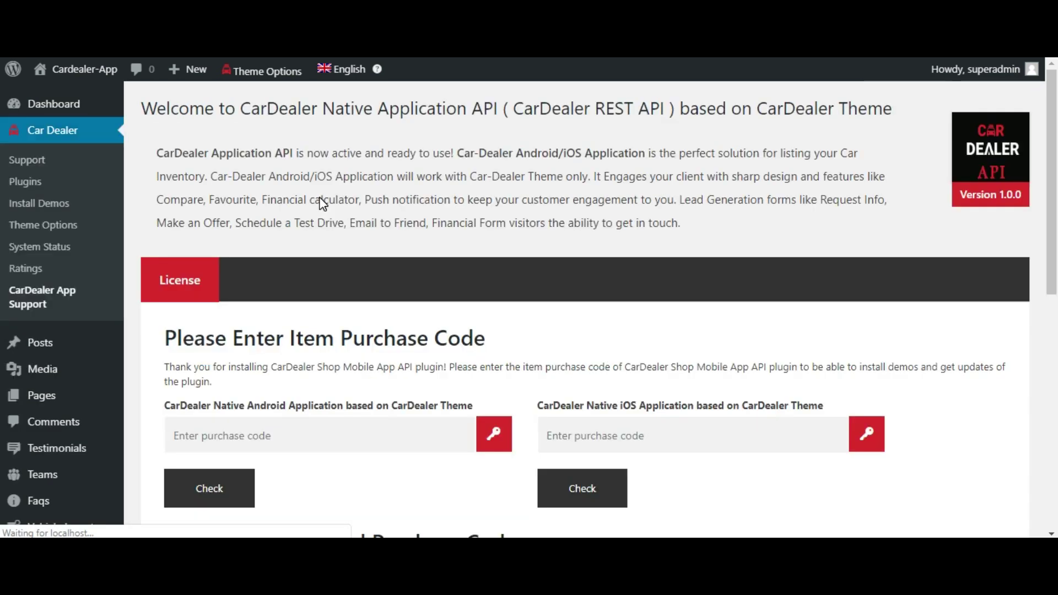
pyautogui.scroll(-2, 321, 207)
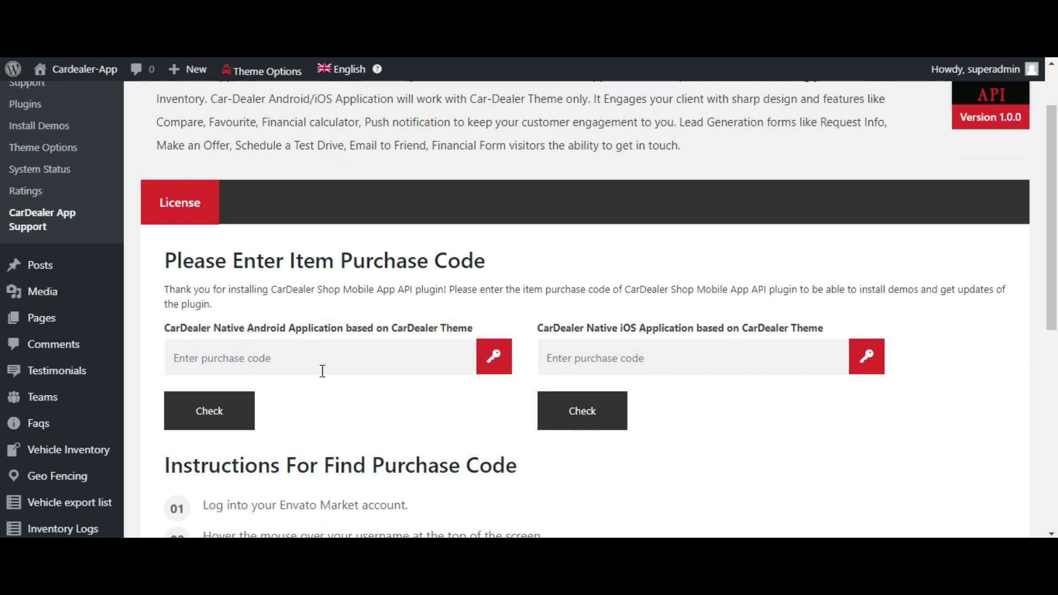
pyautogui.click(230, 363)
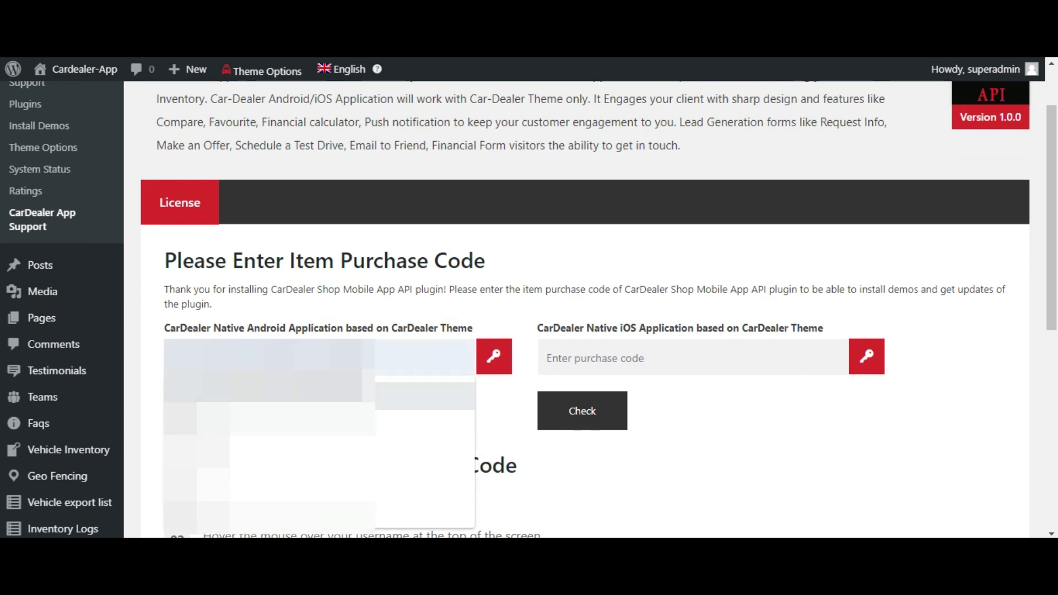
pyautogui.click(240, 387)
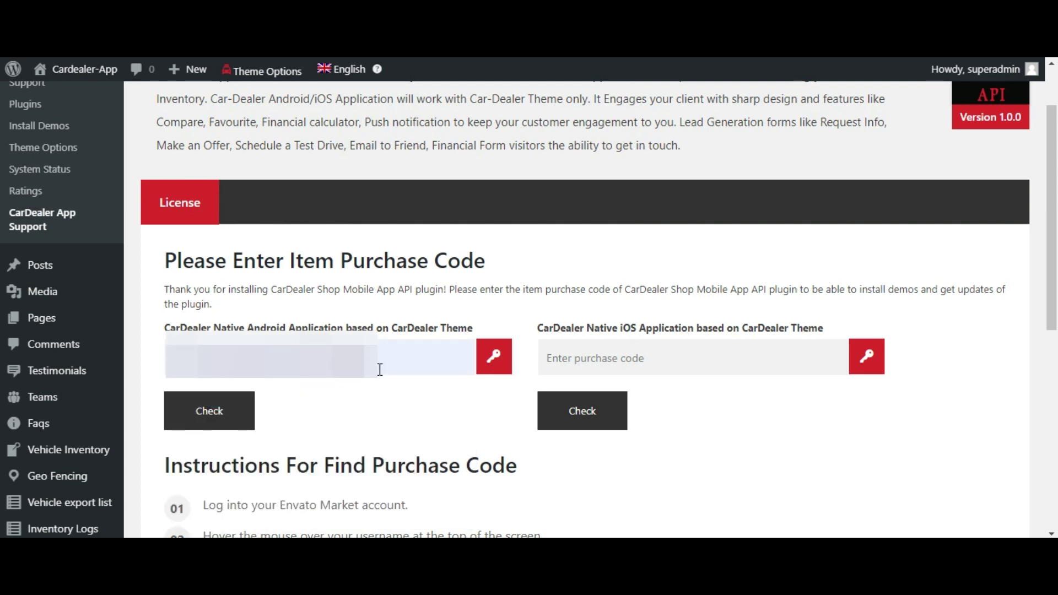
pyautogui.click(230, 413)
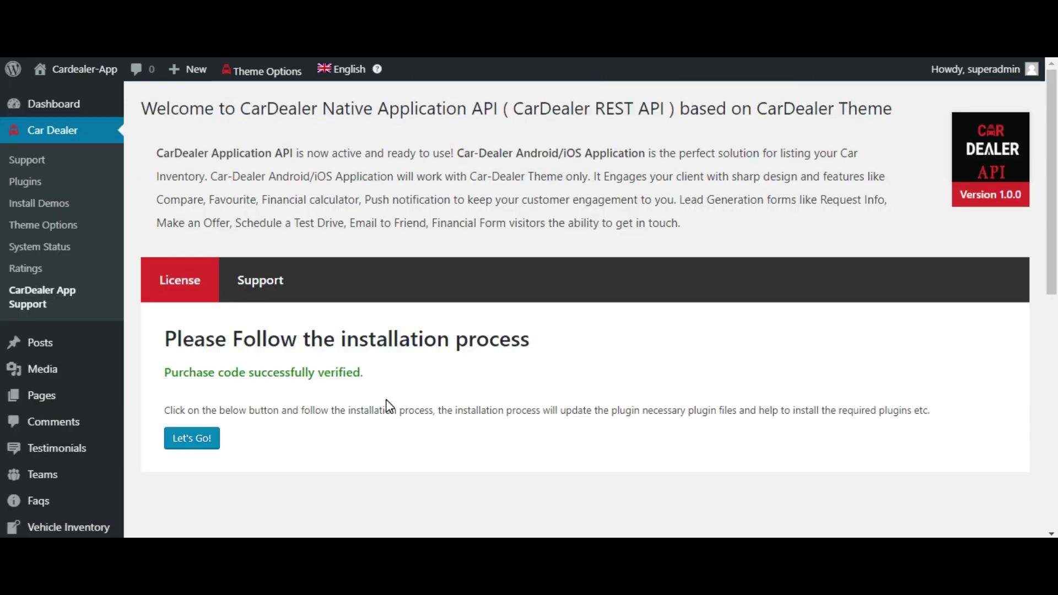
pyautogui.scroll(-1, 376, 405)
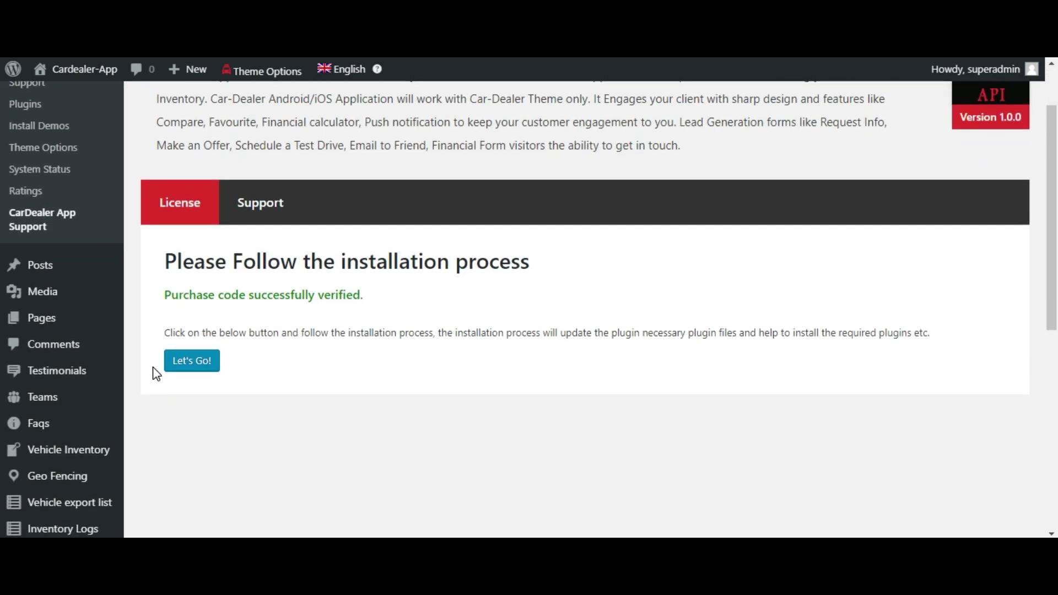
# Start the installation with Let's Go!, retrying after the error to reach the wizard welcome
pyautogui.click(188, 368)
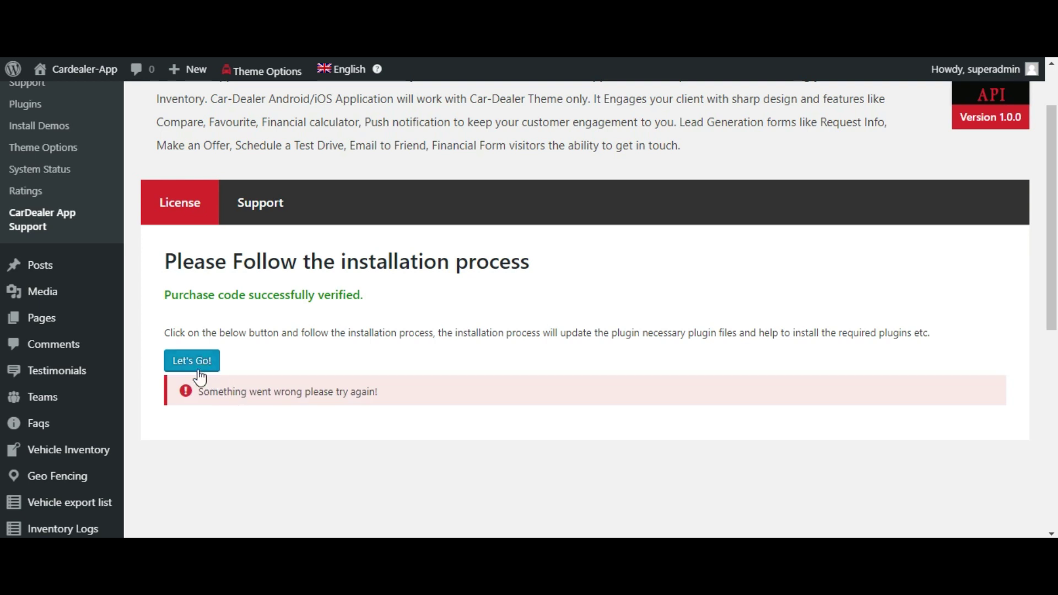
pyautogui.click(202, 369)
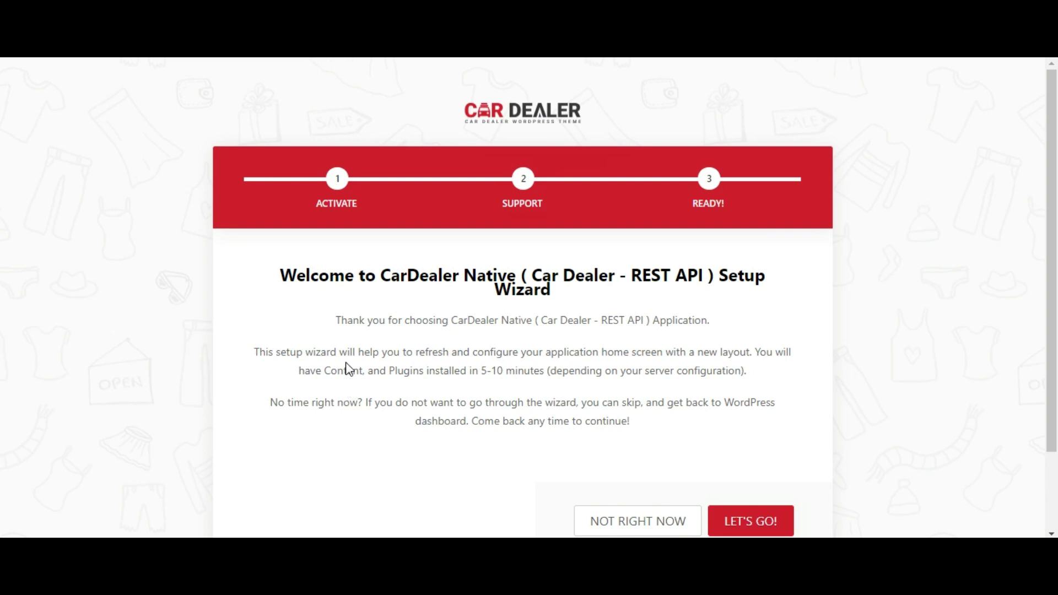
pyautogui.scroll(-2, 464, 287)
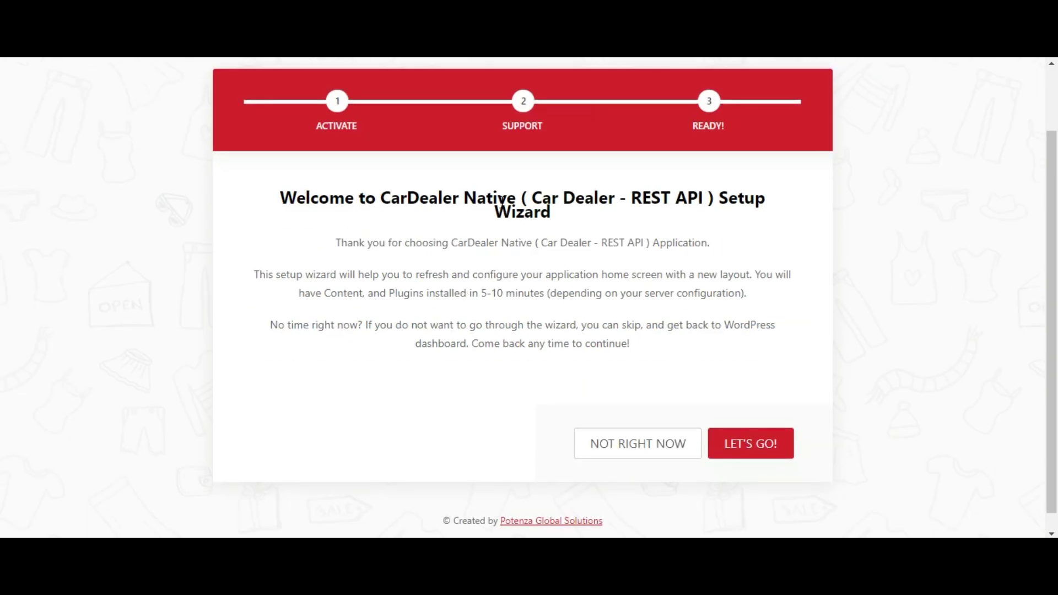
# Continue through the wizard's Activate Plugin and Help and Support steps to the Ready page
pyautogui.click(749, 450)
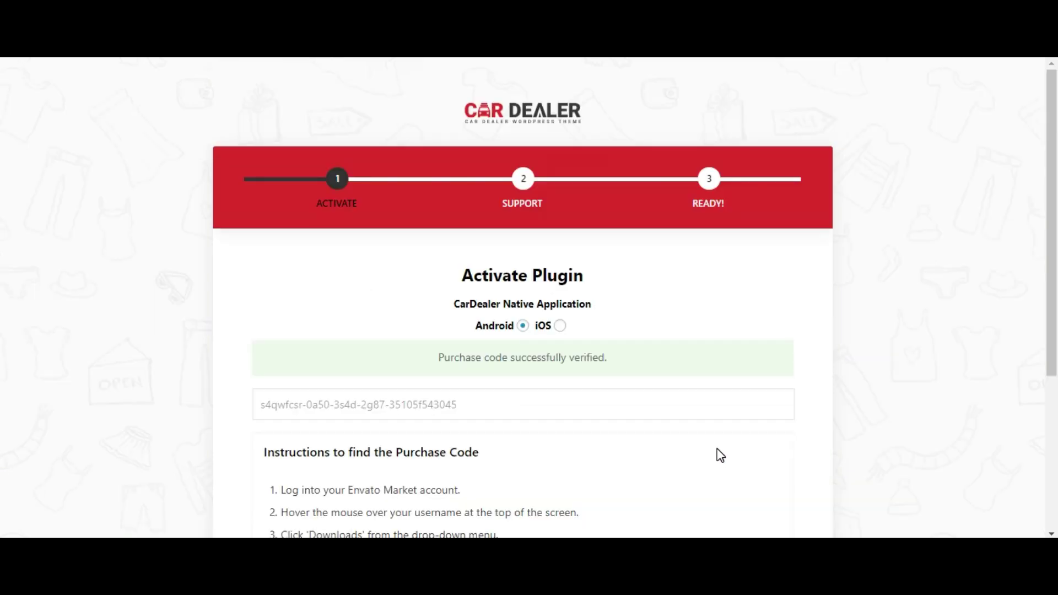
pyautogui.scroll(-1, 717, 453)
pyautogui.scroll(-2, 718, 454)
pyautogui.click(735, 434)
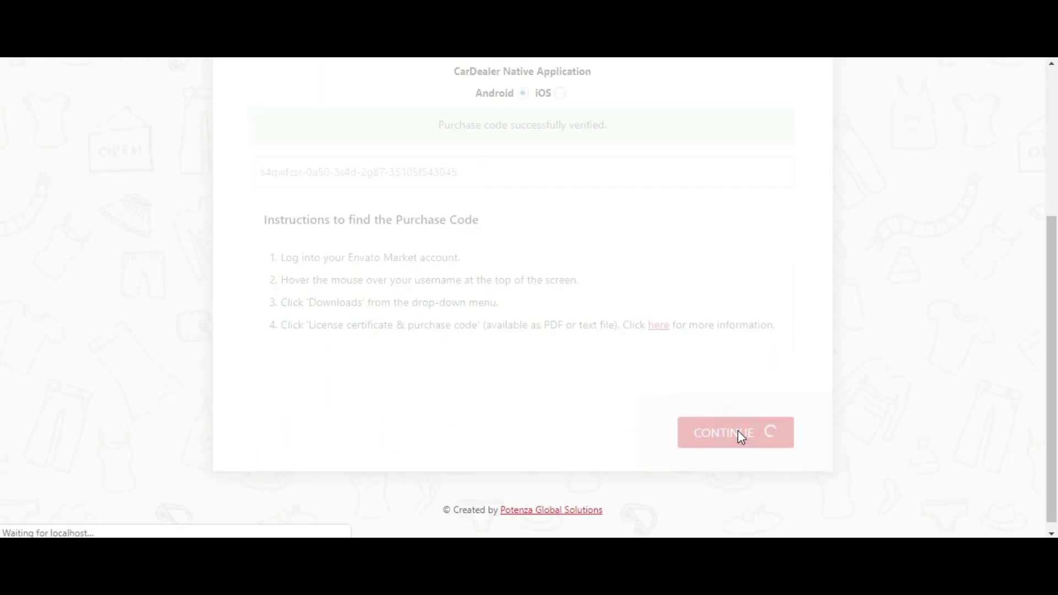
pyautogui.scroll(-2, 736, 432)
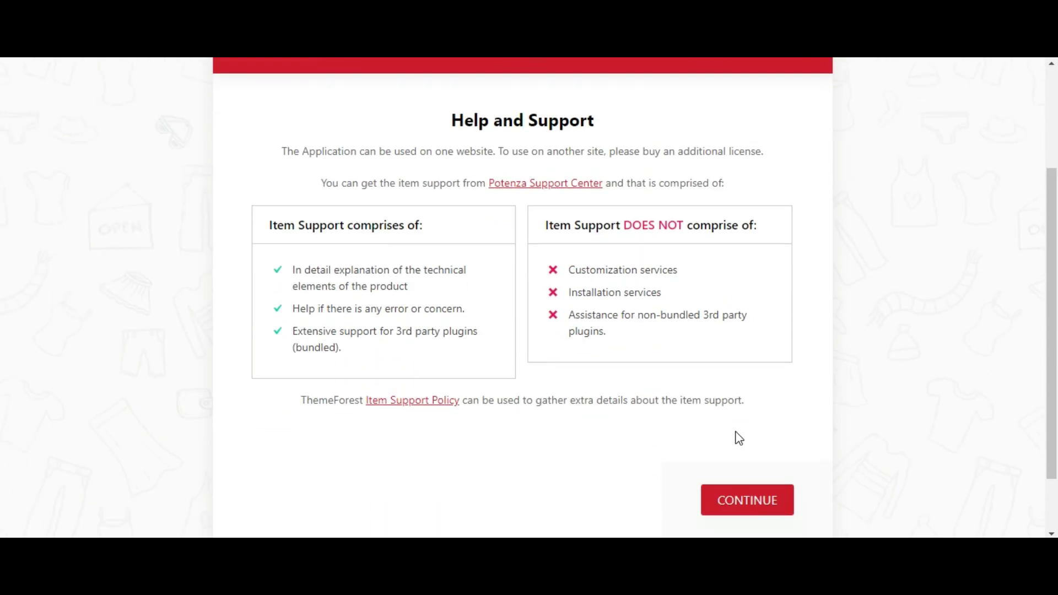
pyautogui.scroll(-1, 737, 432)
pyautogui.click(735, 437)
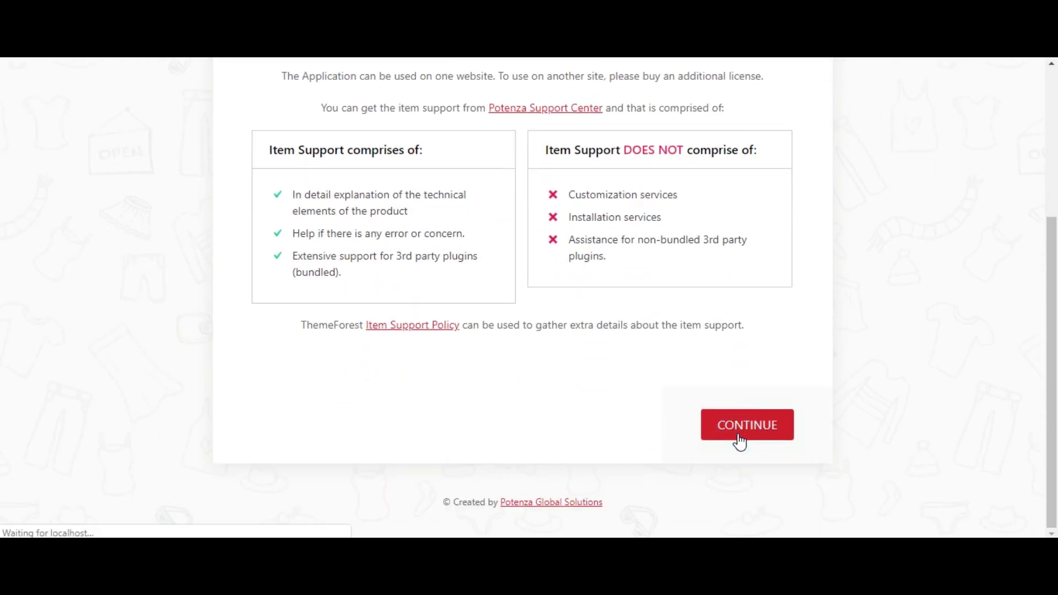
pyautogui.scroll(-1, 711, 413)
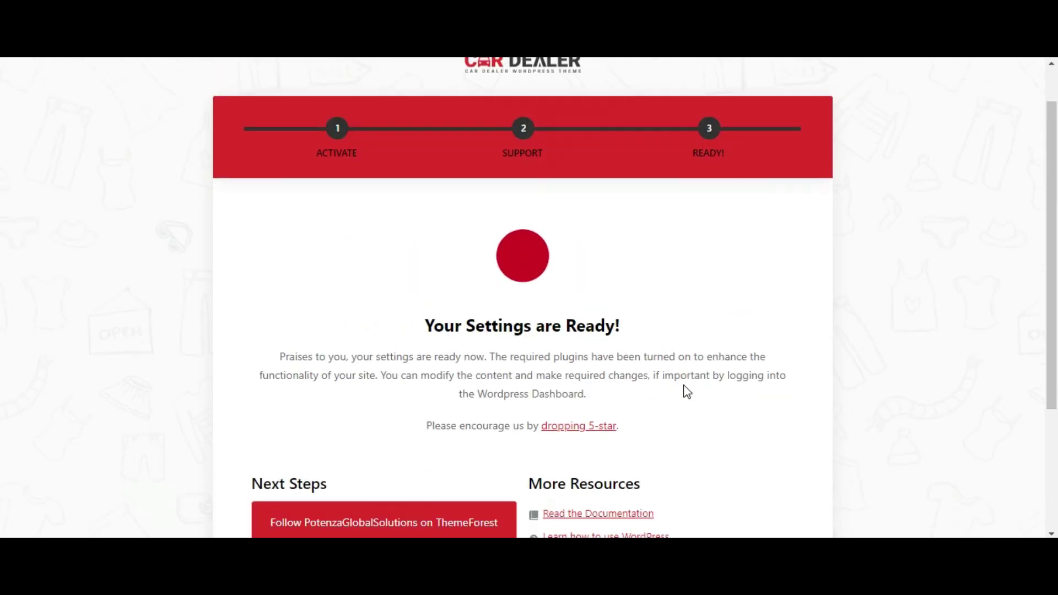
pyautogui.scroll(-2, 685, 391)
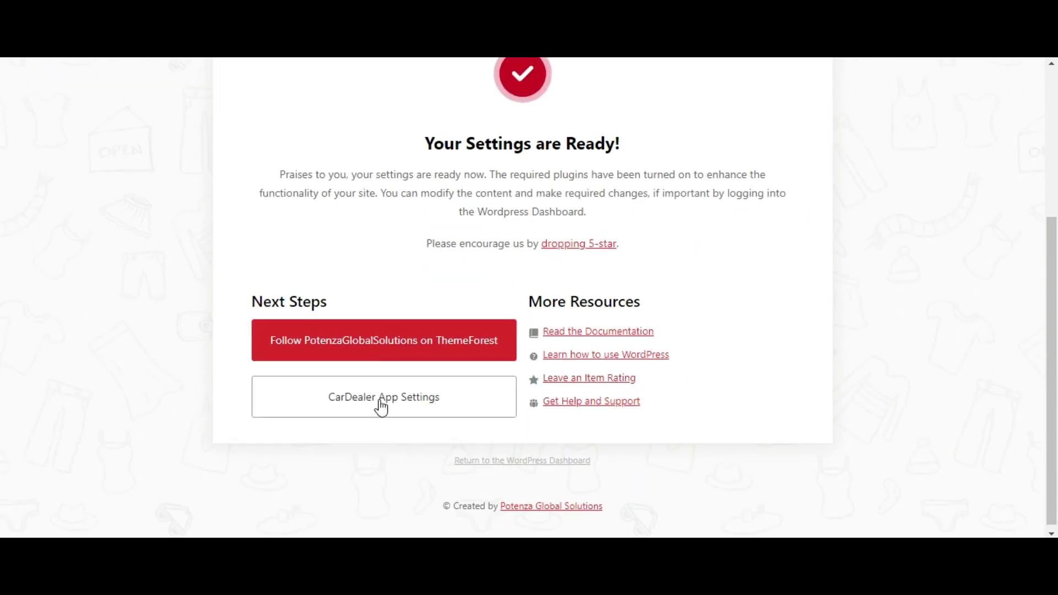
# Go to CarDealer App Settings from the wizard's Ready page
pyautogui.click(343, 414)
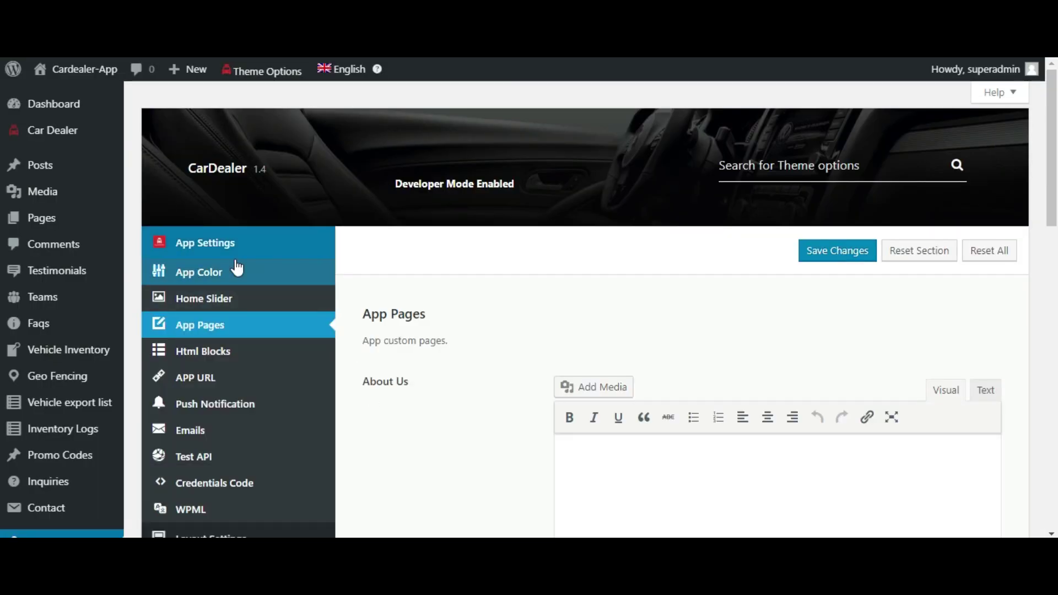
# Browse App Color and Home Slider, then generate and copy the Android credentials code
pyautogui.click(198, 275)
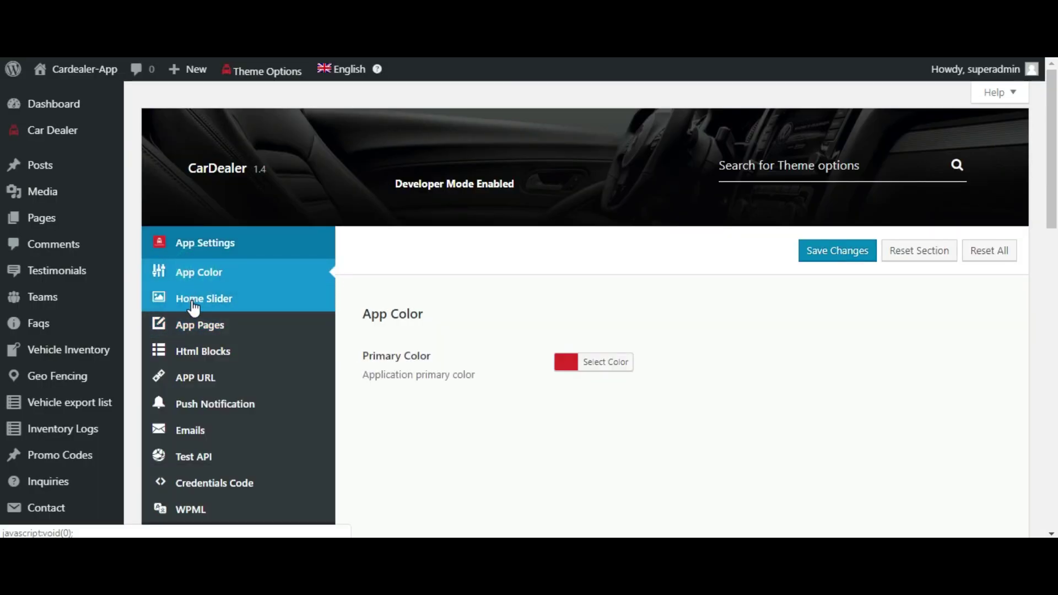
pyautogui.click(193, 303)
pyautogui.scroll(-1, 241, 371)
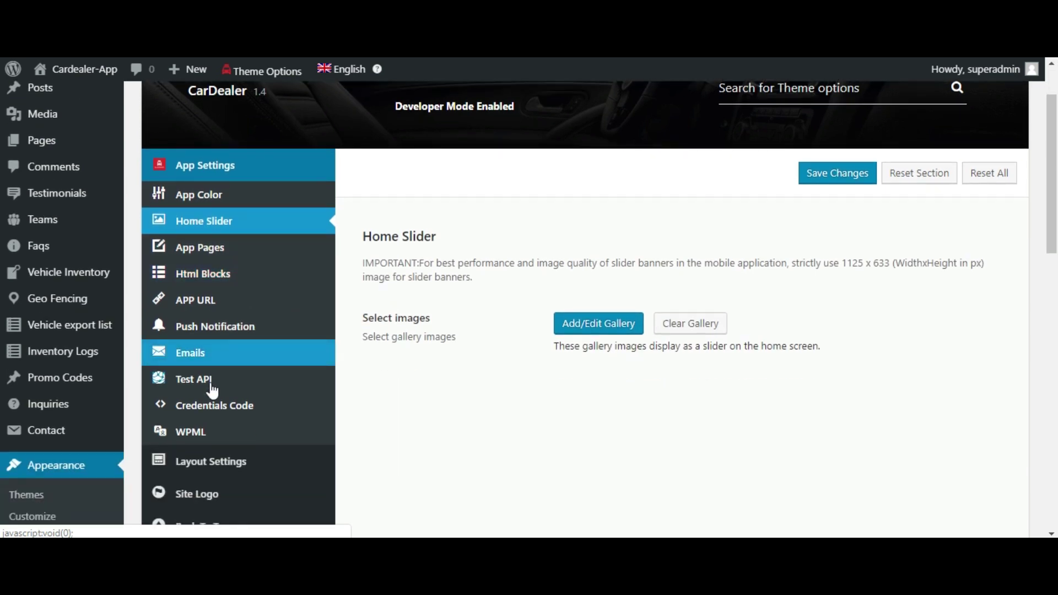
pyautogui.click(209, 413)
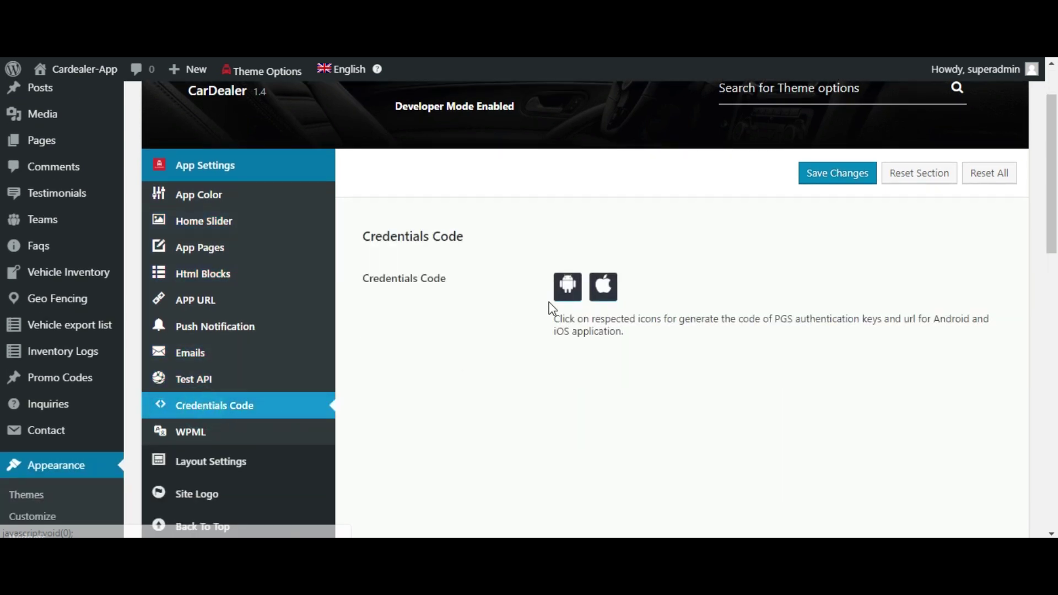
pyautogui.click(569, 294)
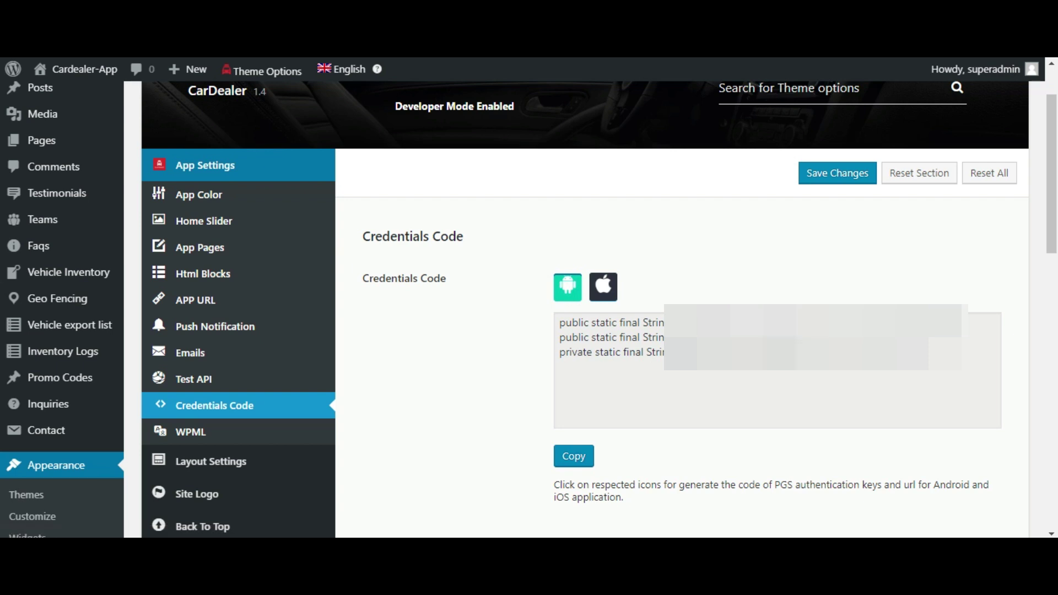
pyautogui.click(572, 460)
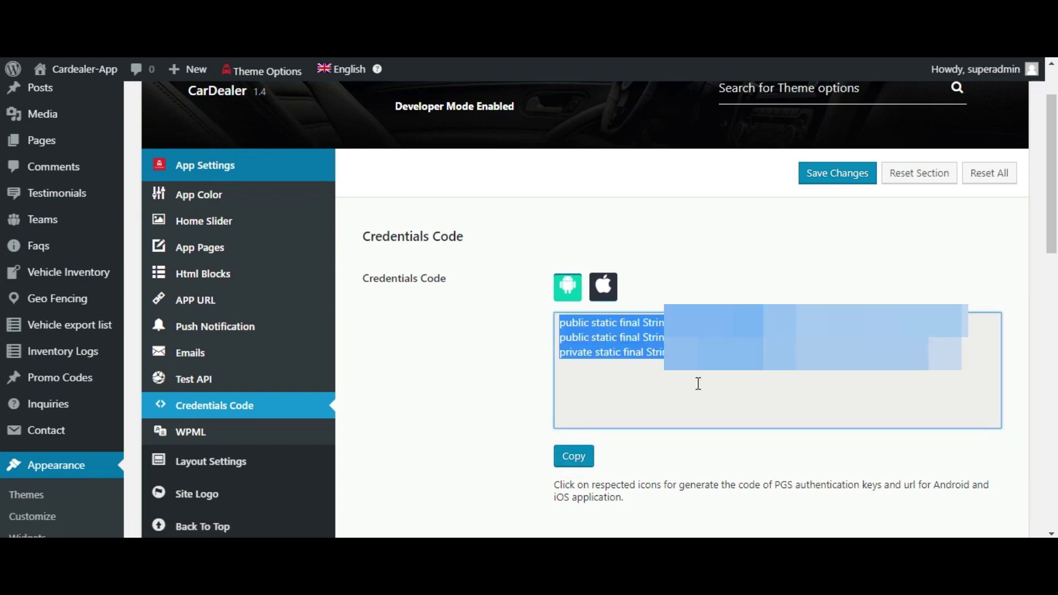
pyautogui.scroll(-2, 697, 383)
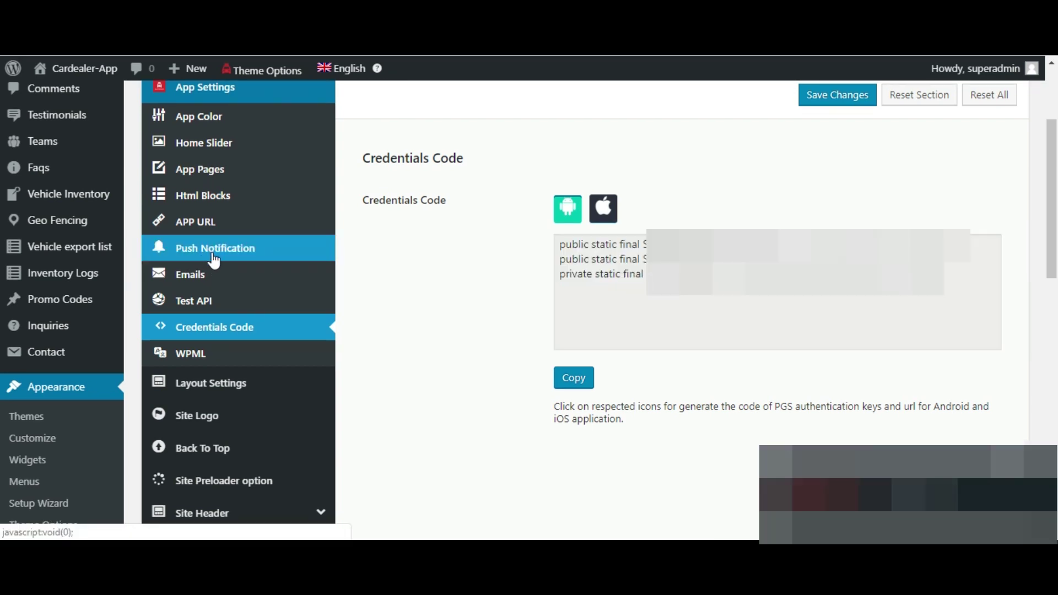
# Visit Push Notification settings and bring up the Test API section
pyautogui.click(213, 259)
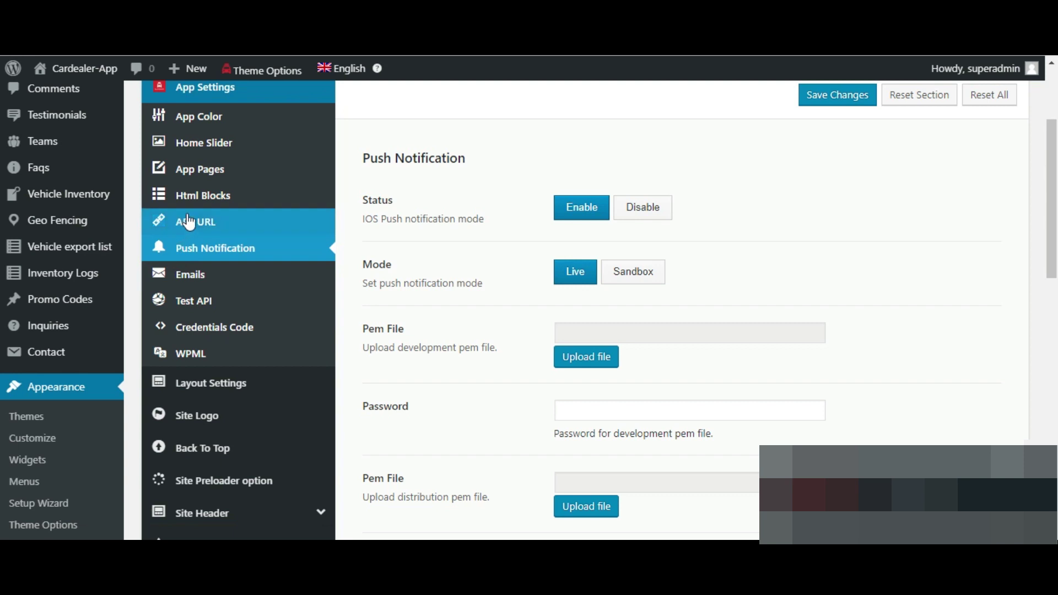
pyautogui.click(213, 303)
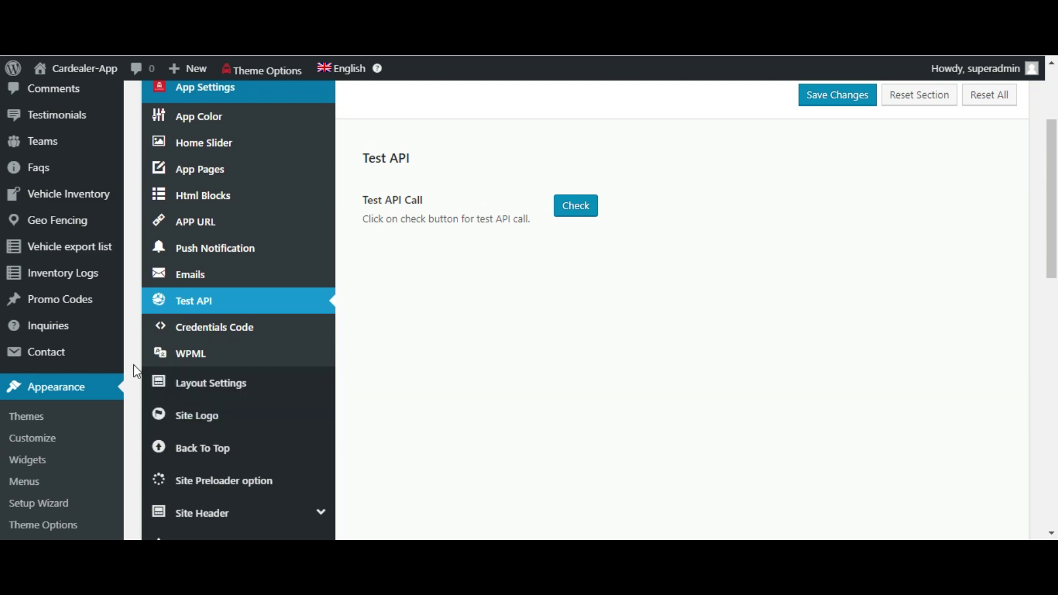
# Run the Test API Call check and wait for its output
pyautogui.click(576, 208)
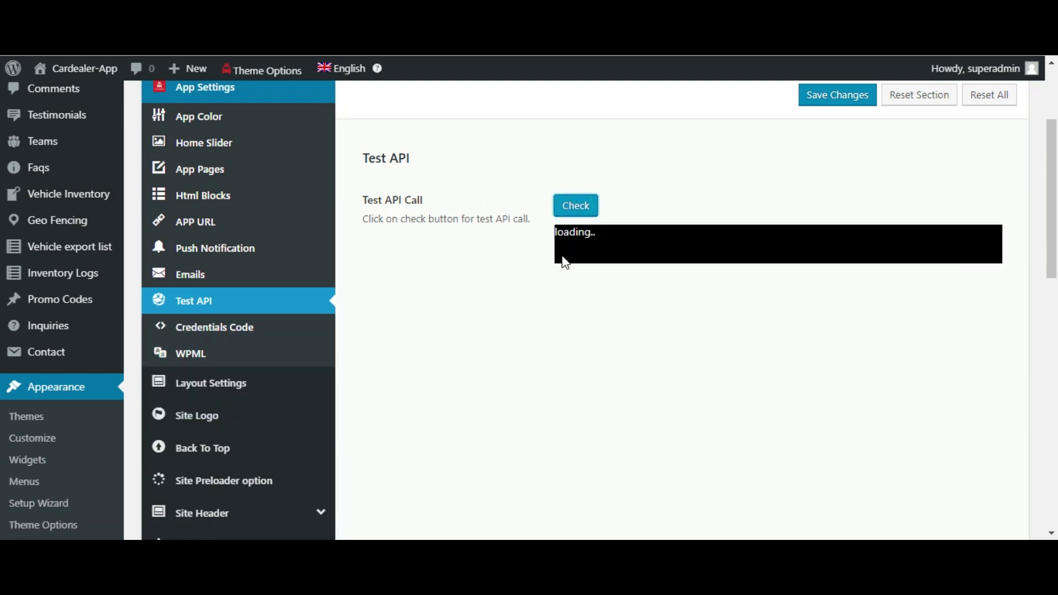